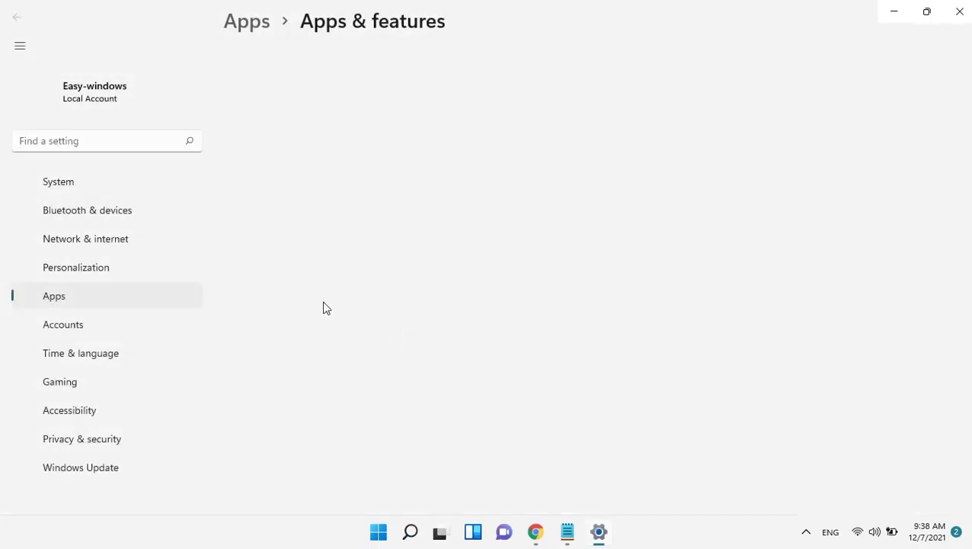
Step: Scroll to the Settings app's Reset section and run Repair, keeping its data
scroll(325, 252, down, 4)
scroll(316, 339, down, 3)
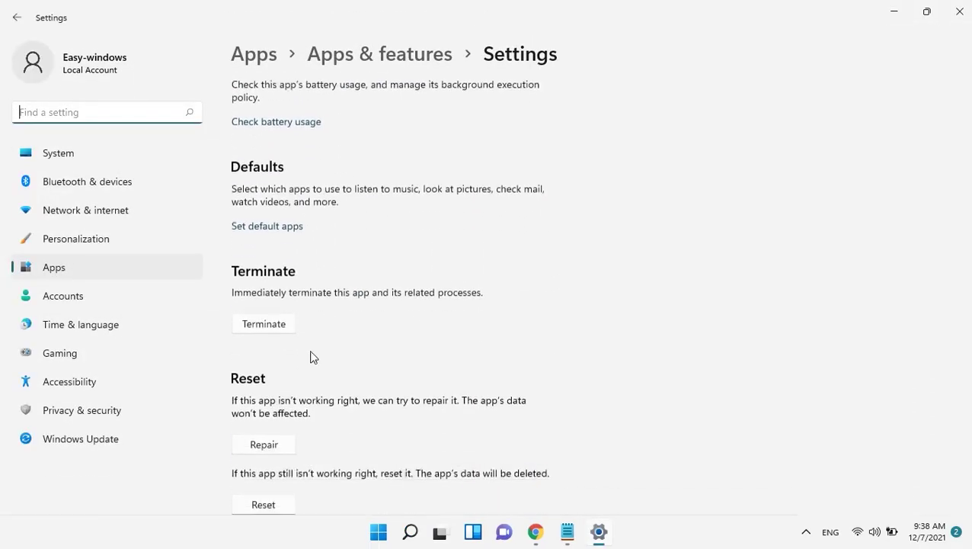
click(273, 384)
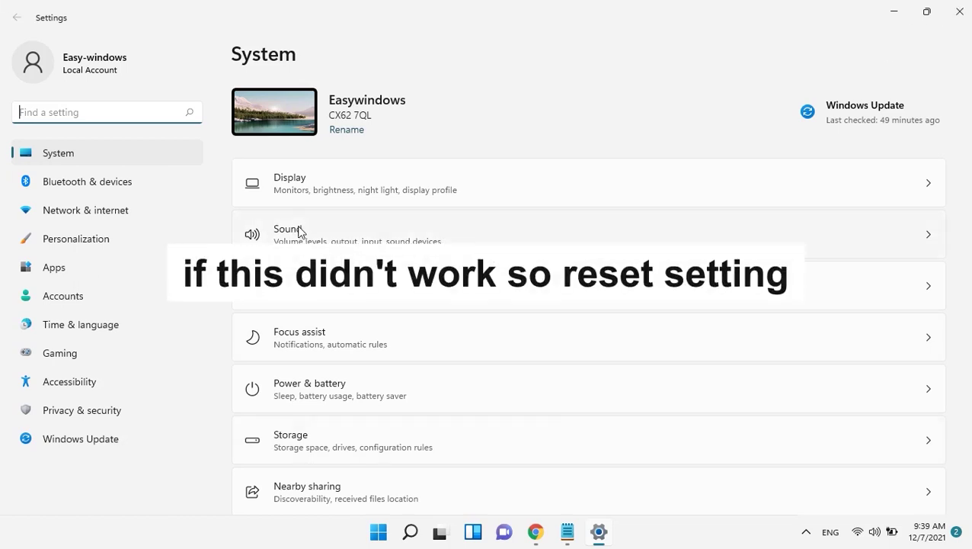
Step: Close Settings and reopen its App settings from a Start search for 'settings'
click(959, 11)
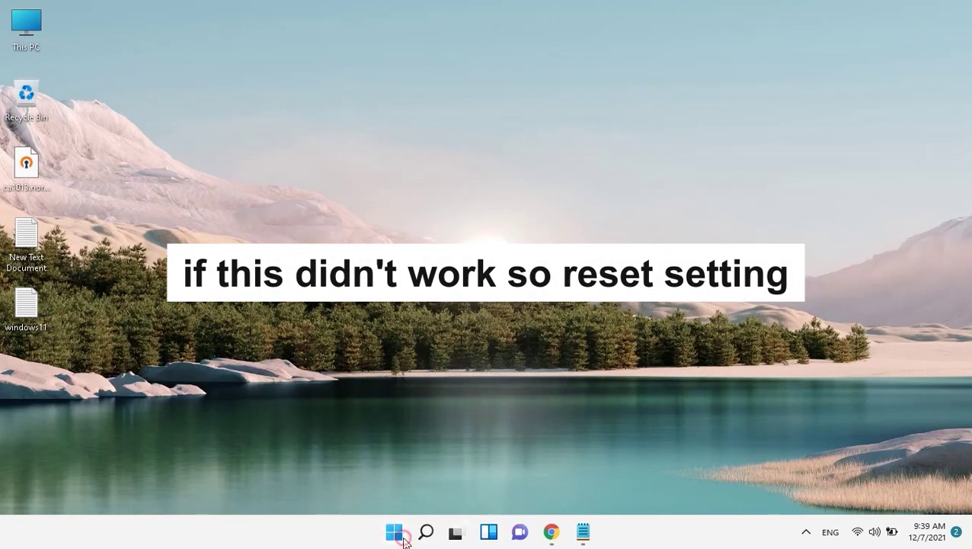
click(395, 534)
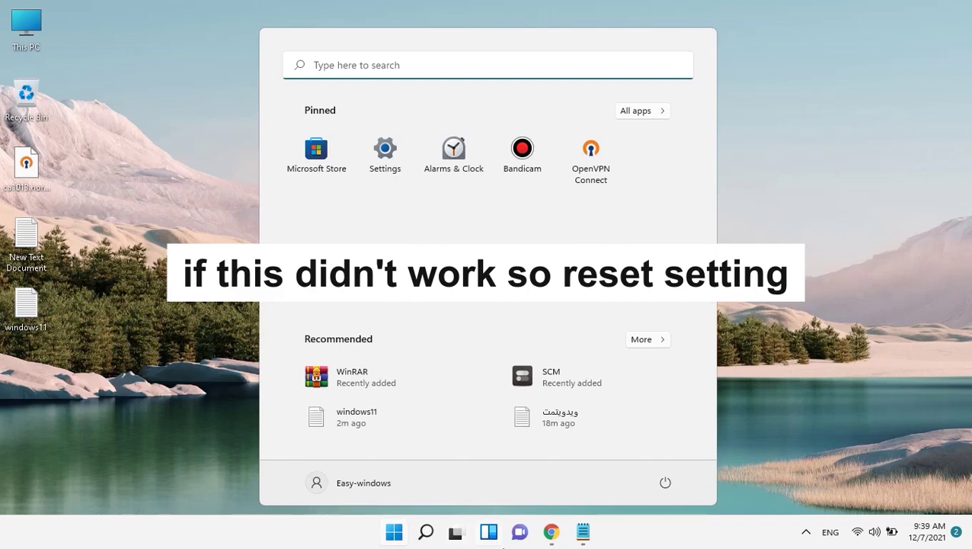
text(settings)
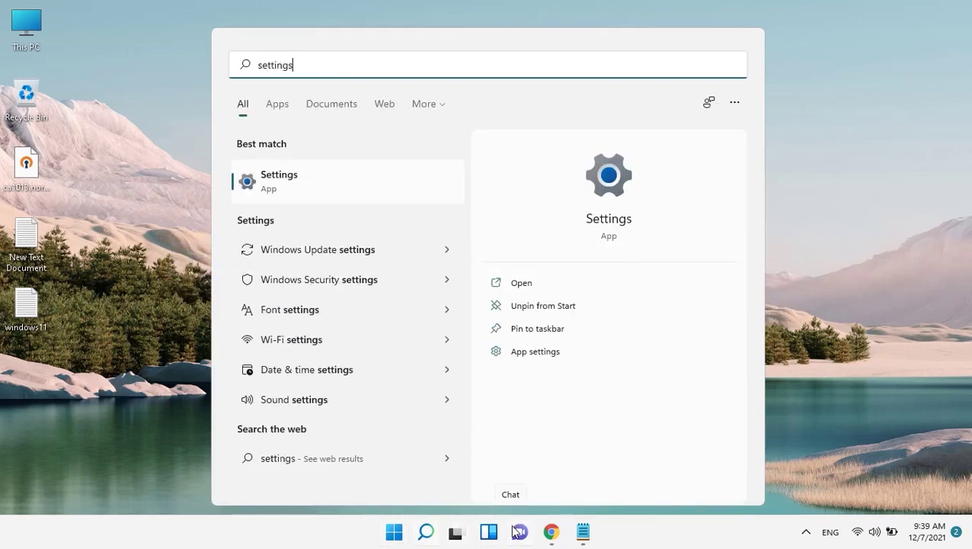
right_click(291, 183)
click(358, 254)
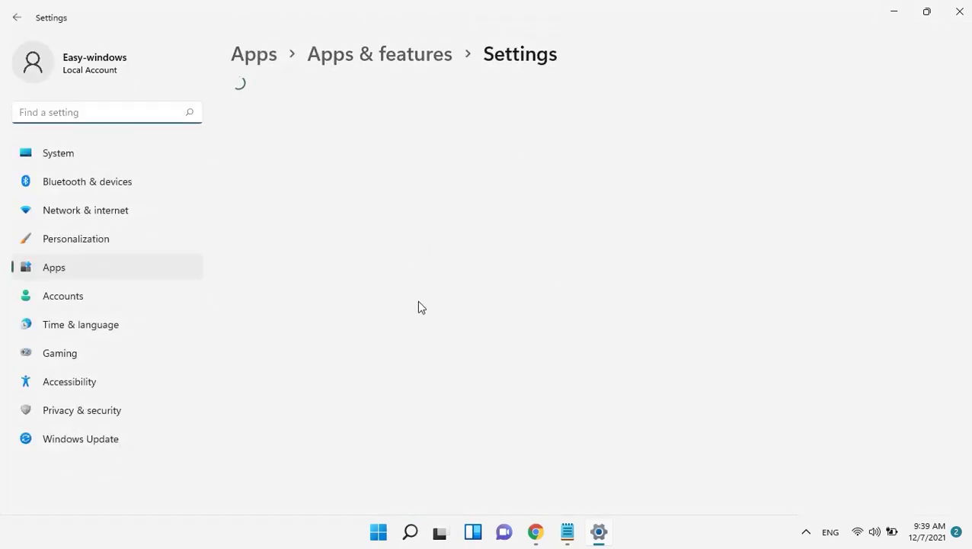
Step: Reset the Settings app, confirming permanent deletion of its data
scroll(426, 379, down, 3)
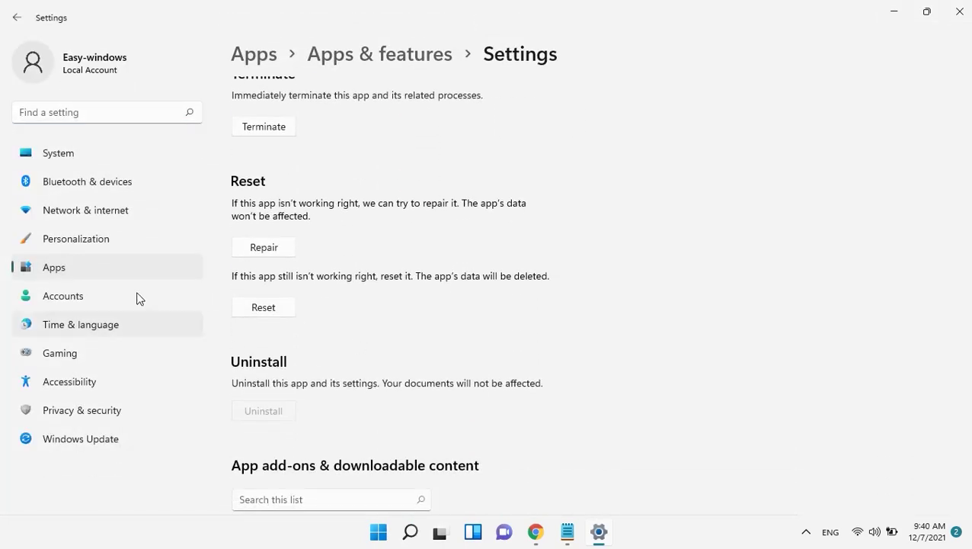
click(259, 309)
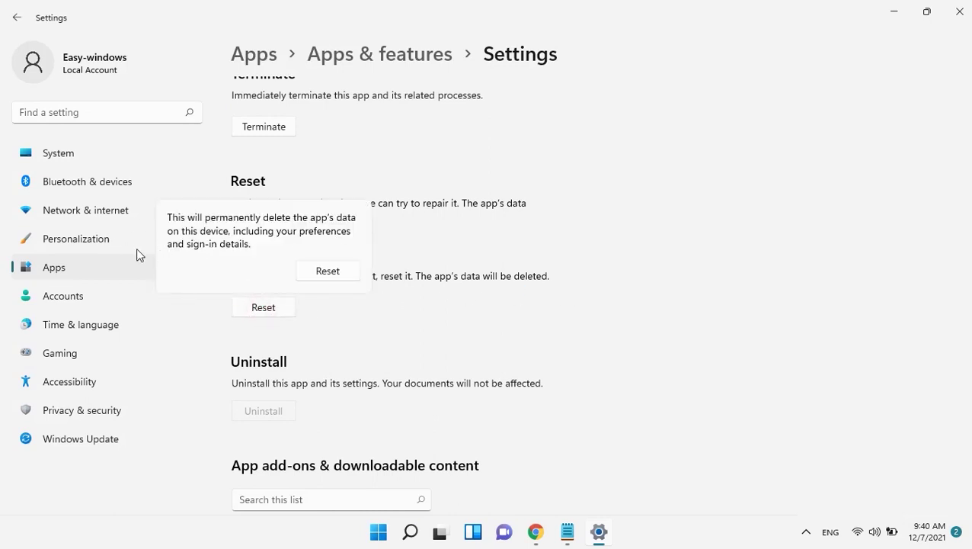
click(333, 268)
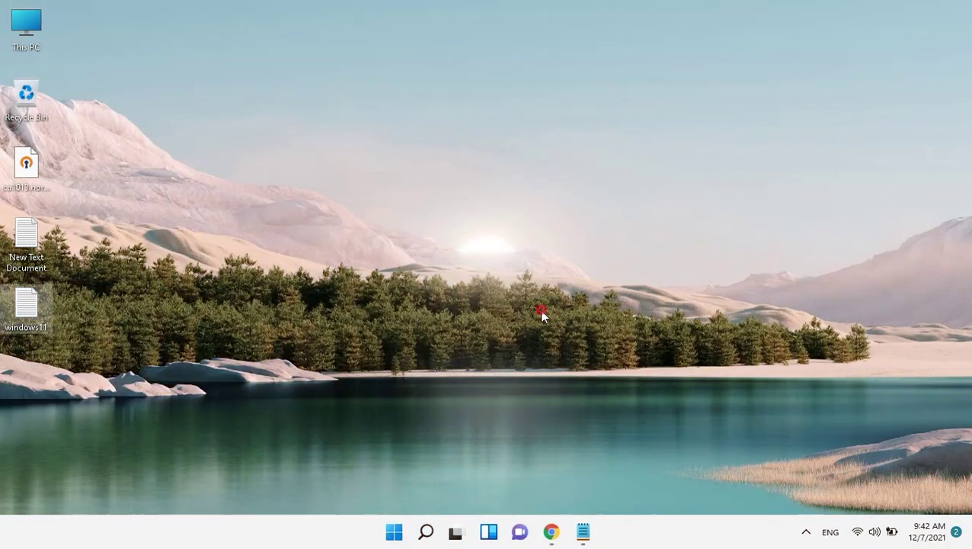
Step: Bring up the Start menu with the Windows key
key(super)
key(super)
key(super)
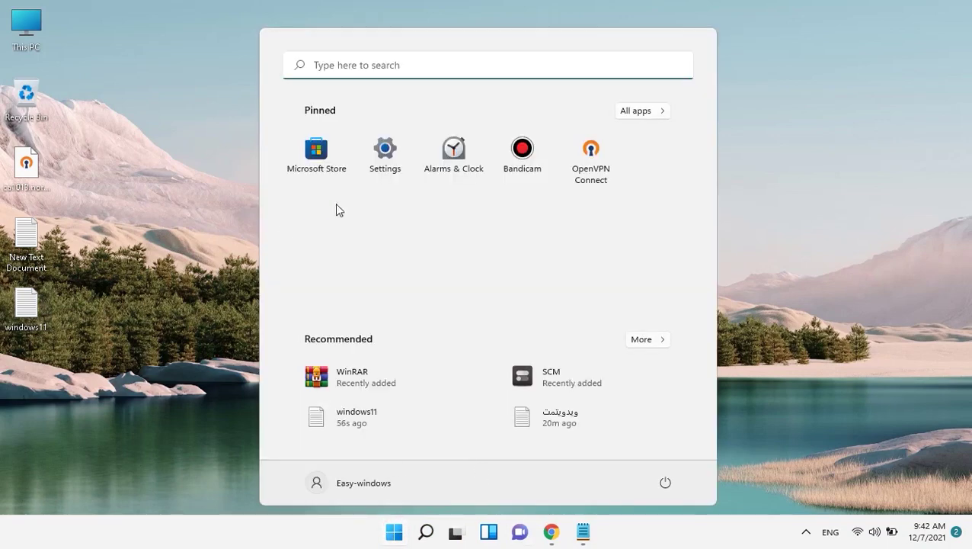
Step: Launch Settings maximized and go to Accounts > Family & other users
click(388, 162)
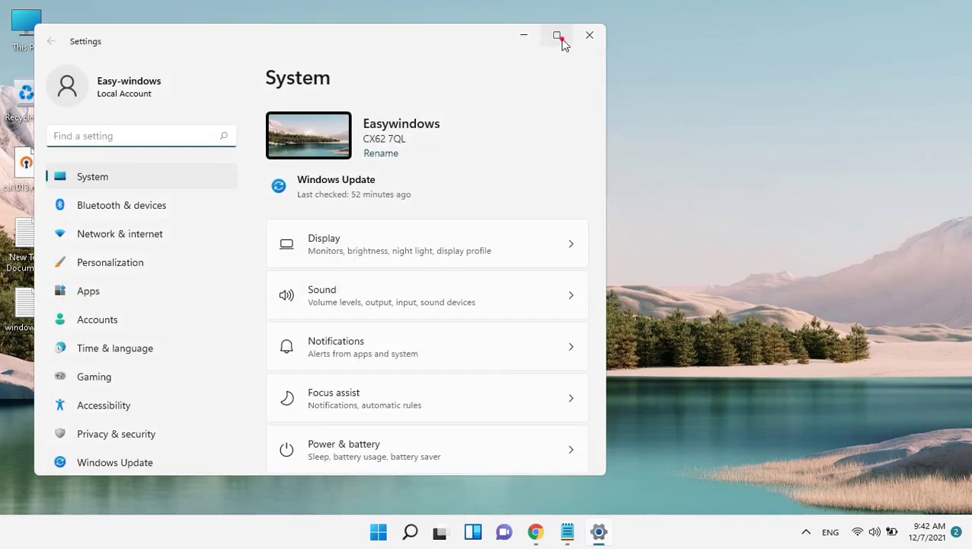
click(557, 35)
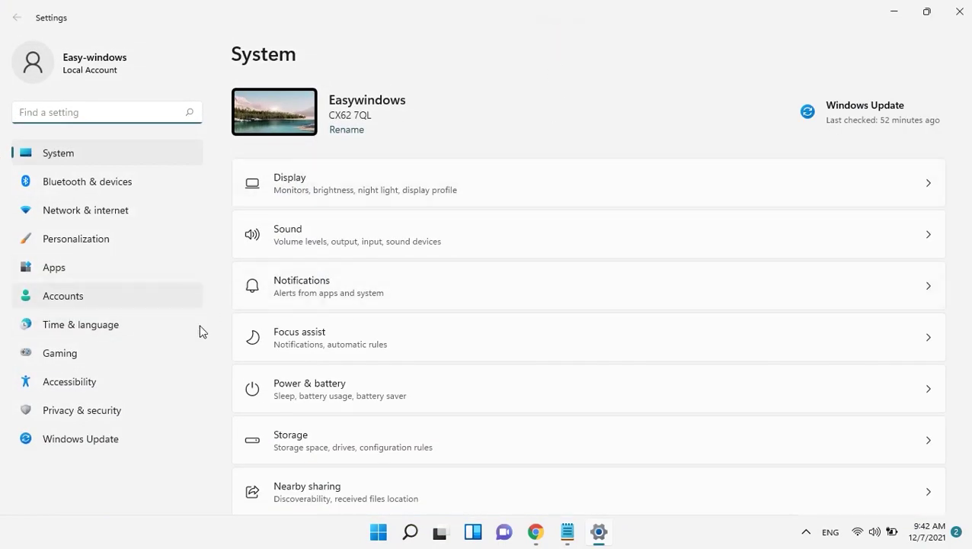
click(65, 299)
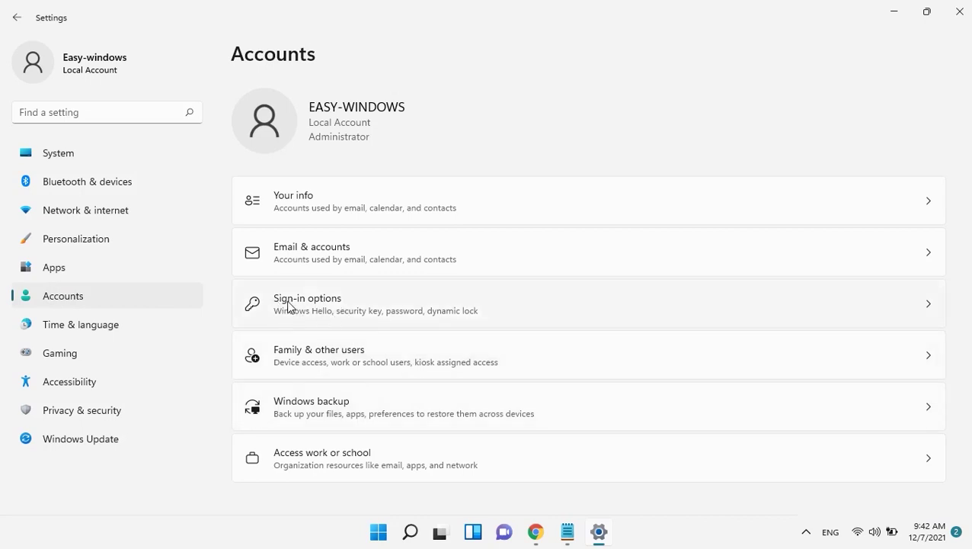
click(297, 370)
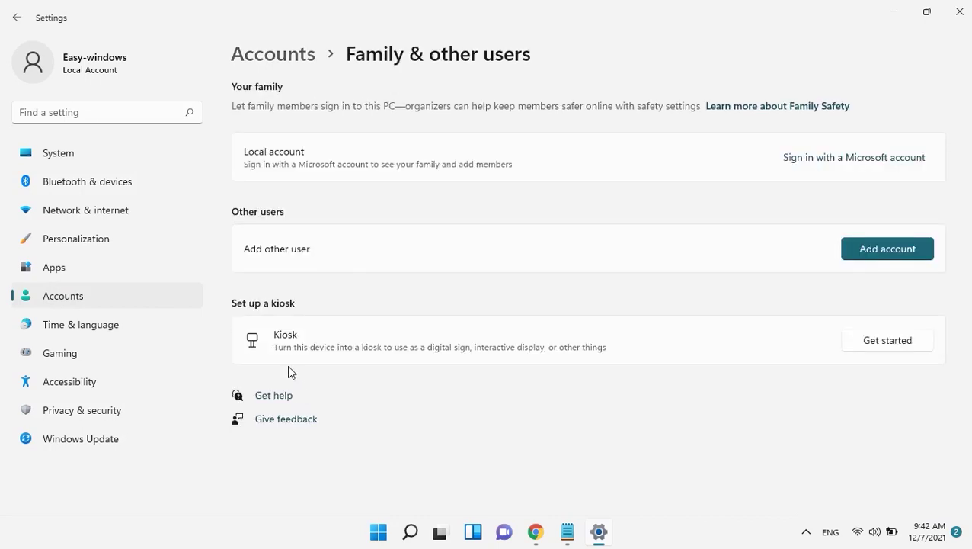
Step: Add an account without the person's sign-in info or a Microsoft account
click(886, 251)
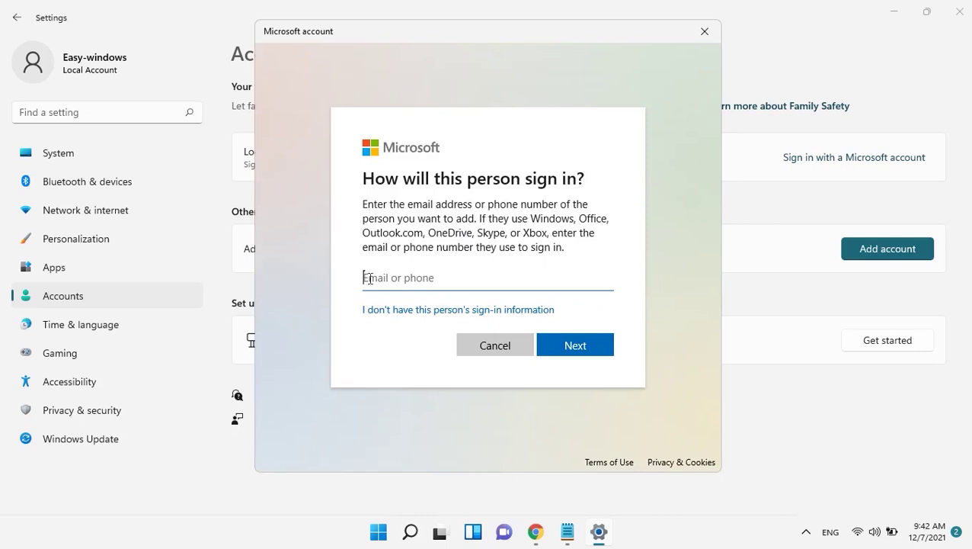
click(403, 311)
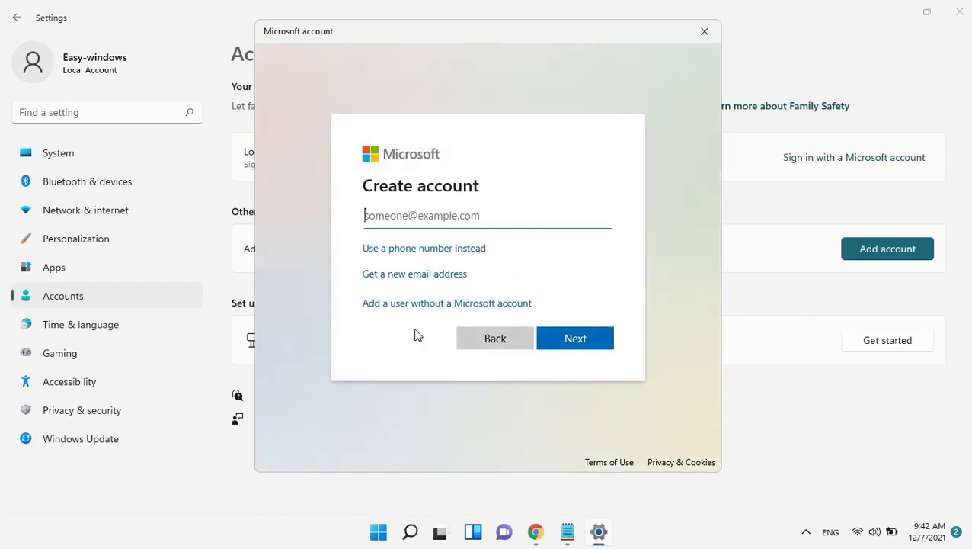
click(474, 303)
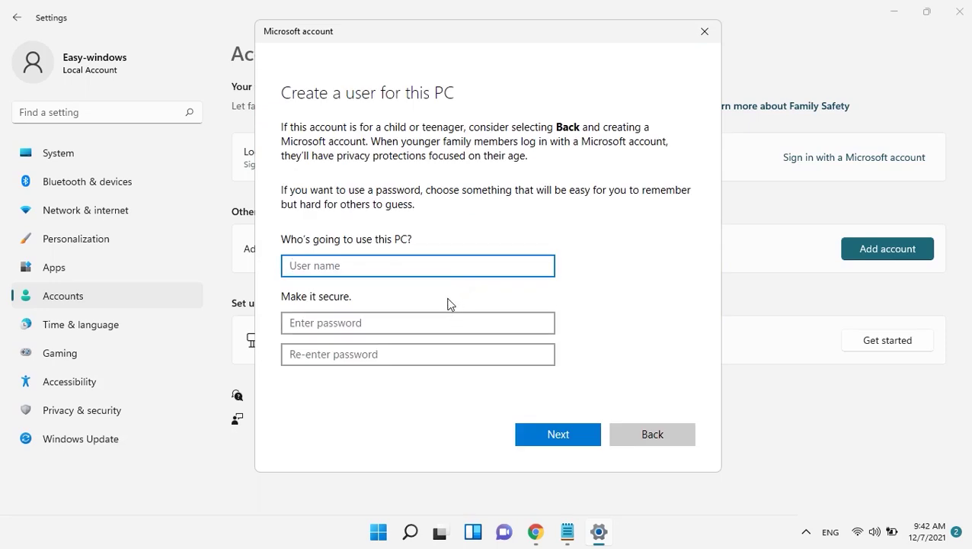
Step: Create a local user account named 'test'
text(test)
click(379, 314)
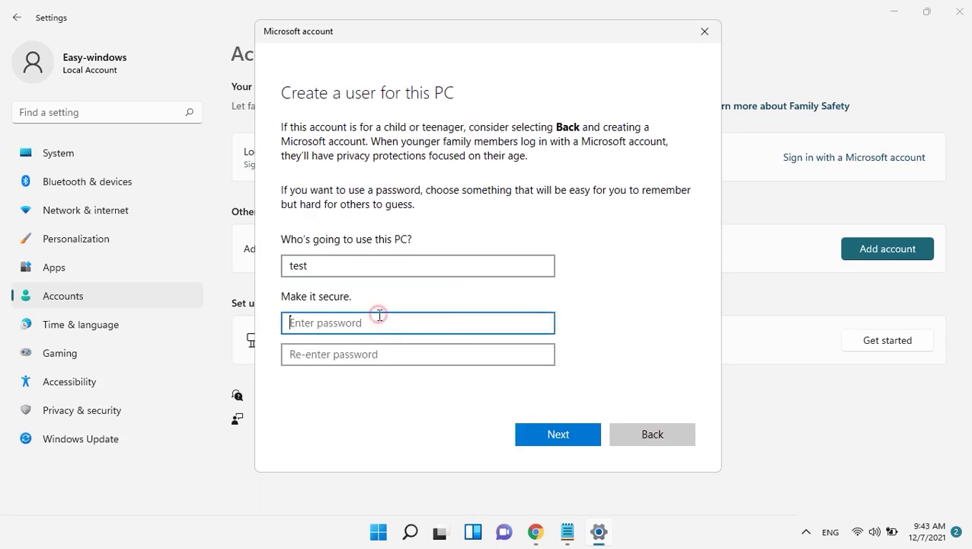
click(532, 433)
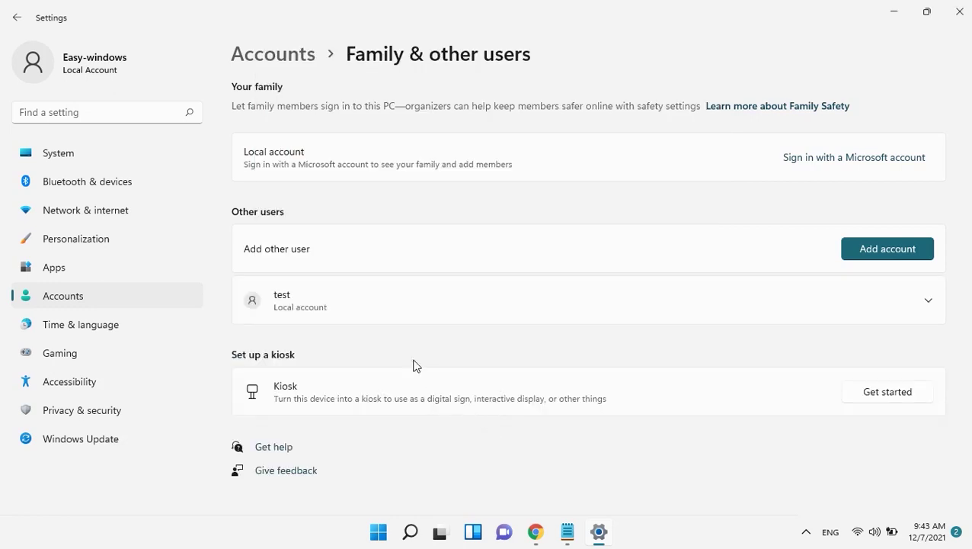
Step: Change the test account's type to Administrator and confirm it
click(918, 312)
click(921, 305)
click(920, 305)
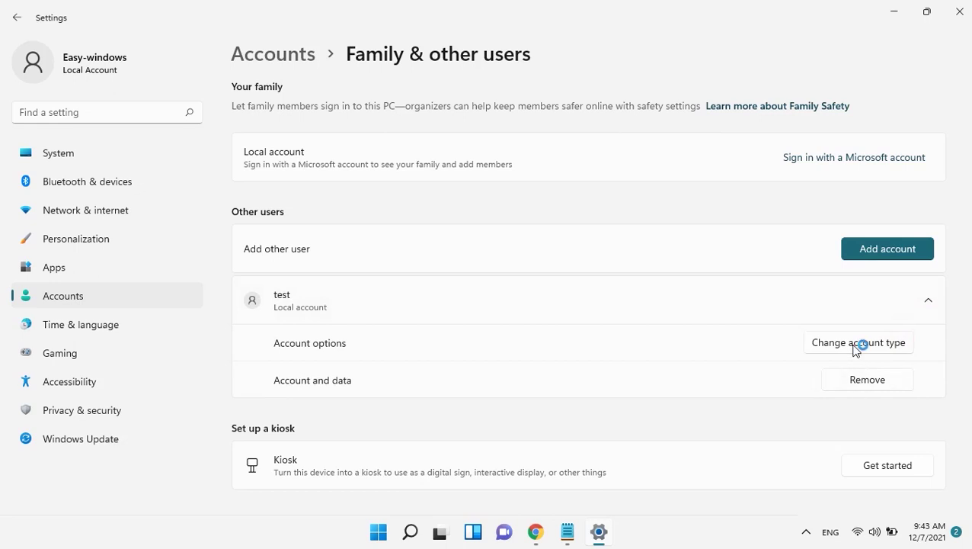
click(384, 277)
click(328, 245)
key(Down)
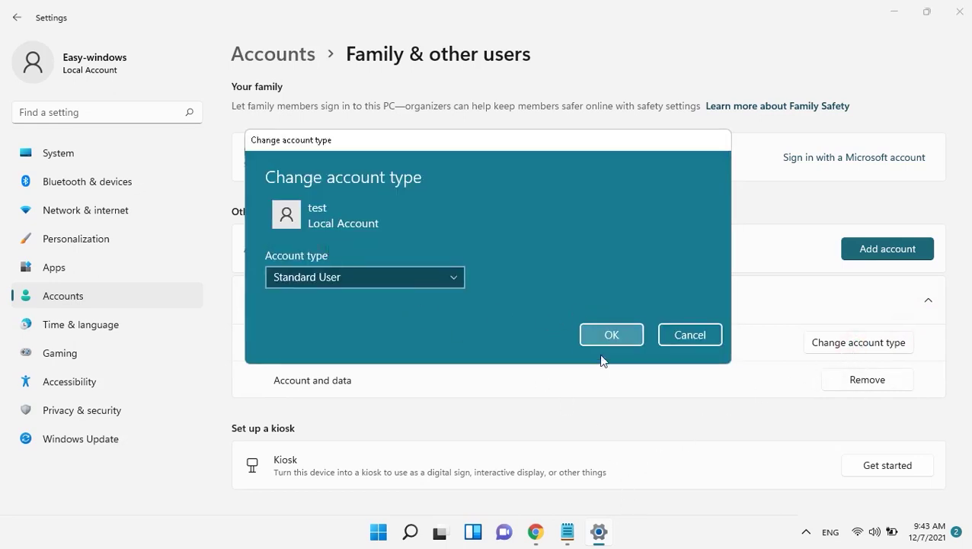
click(404, 278)
click(333, 256)
click(612, 333)
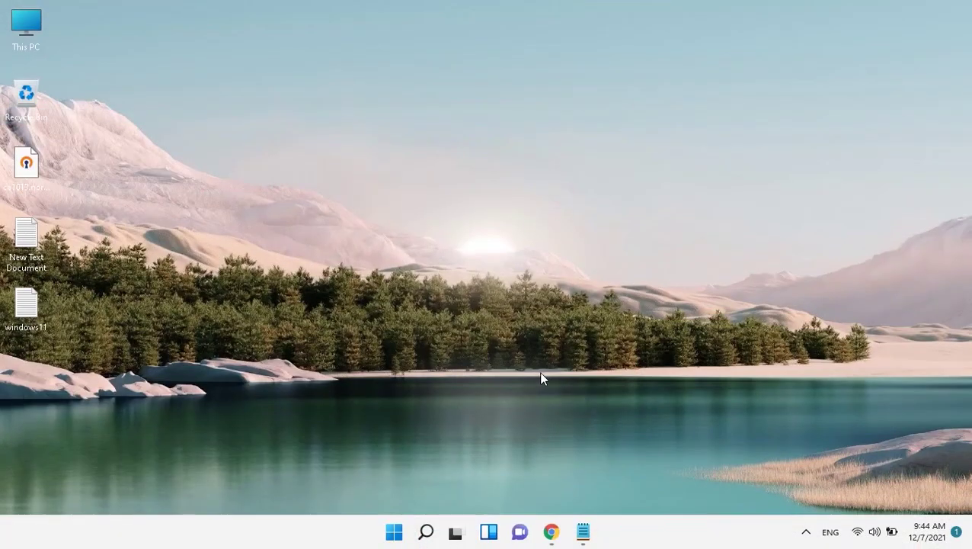
Step: Open Create a restore point via a 'restore' search and review the C: drive's restore settings
click(389, 535)
text(sys)
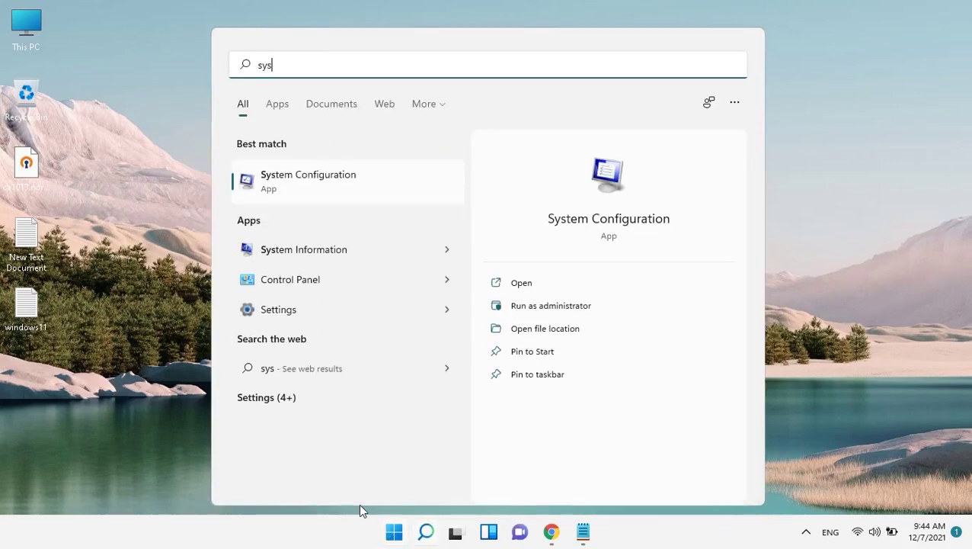
key(BackSpace)
key(BackSpace)
key(BackSpace)
text(restore)
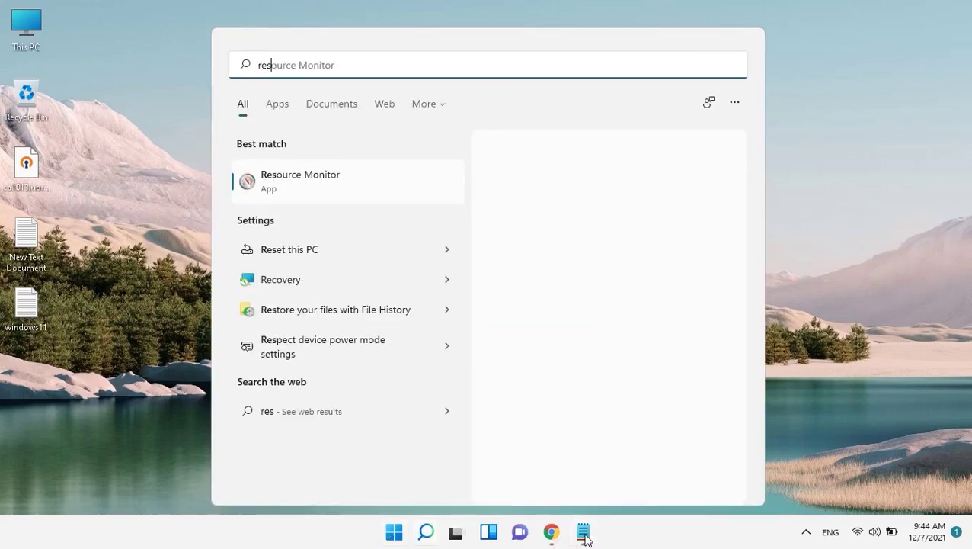
mouse_move(554, 544)
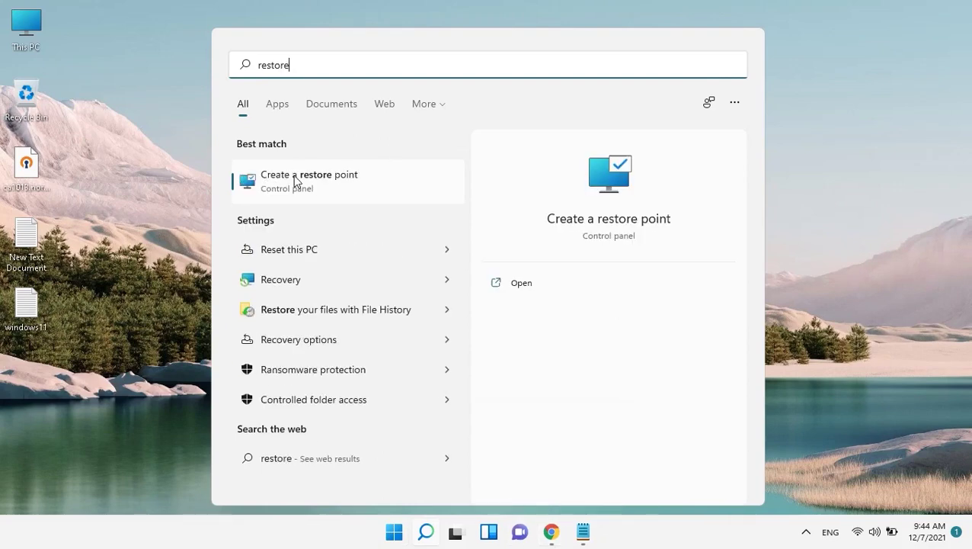
click(297, 179)
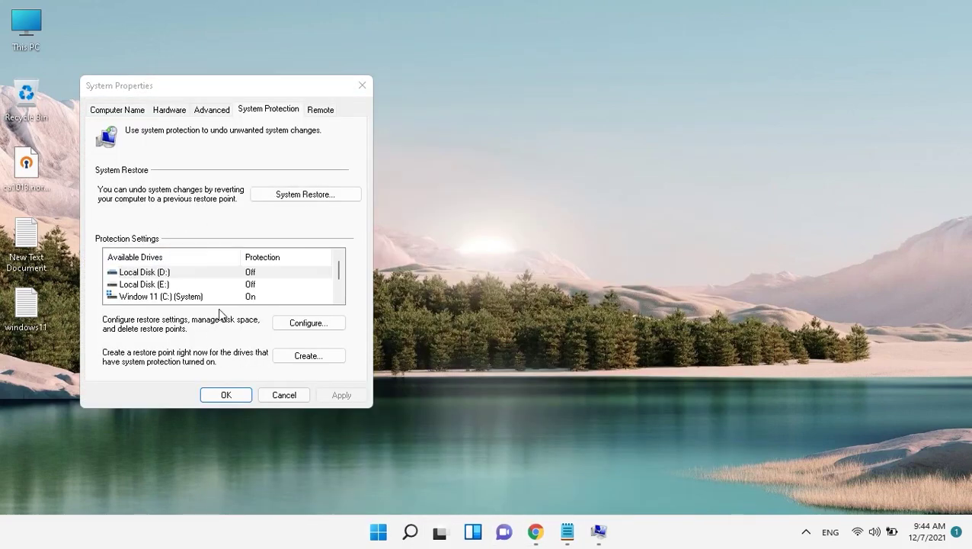
click(187, 298)
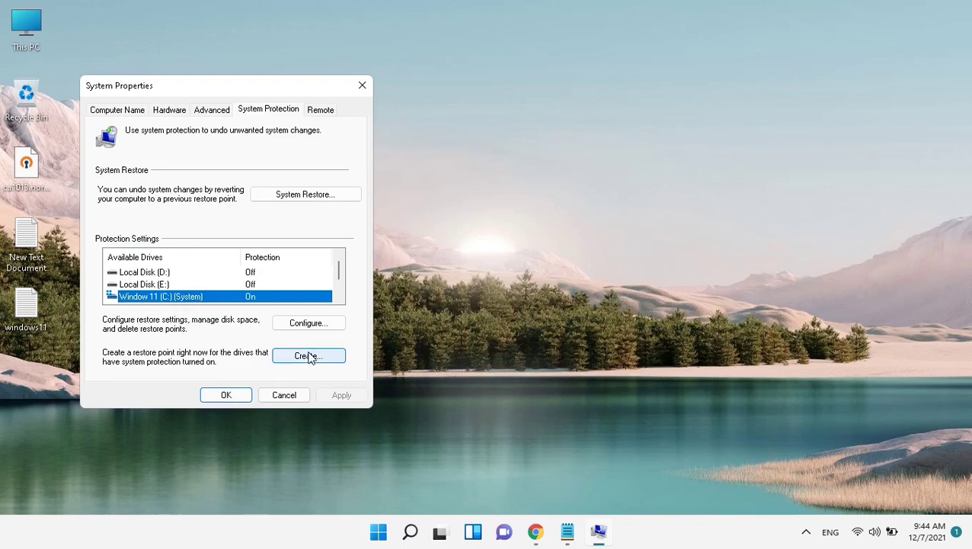
click(302, 323)
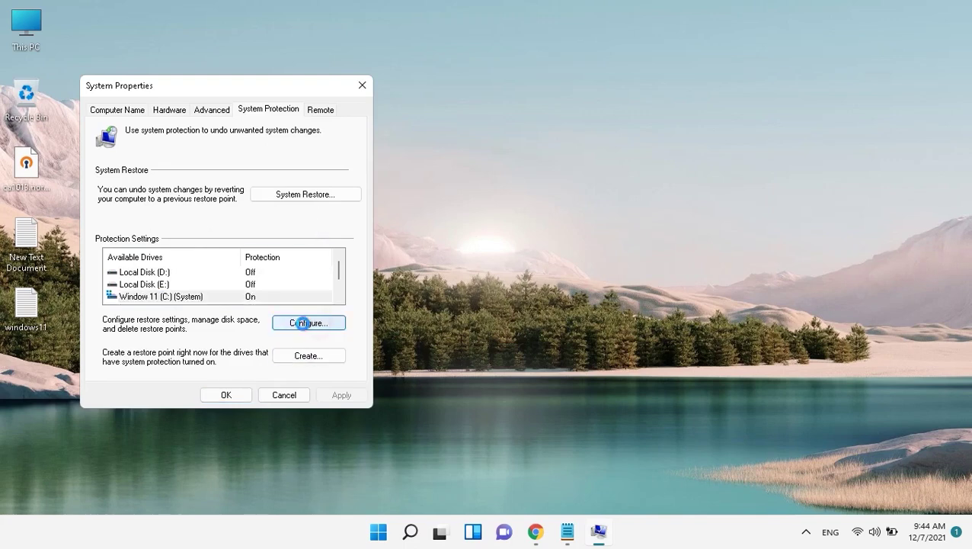
click(296, 421)
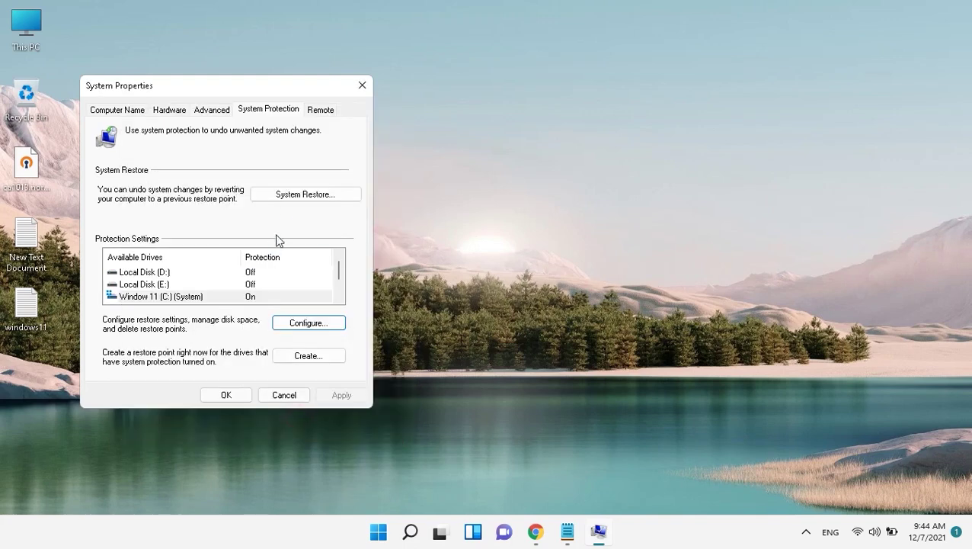
Step: Take System Restore to the Driver Booster restore point, cancel it, and close System Properties
click(302, 195)
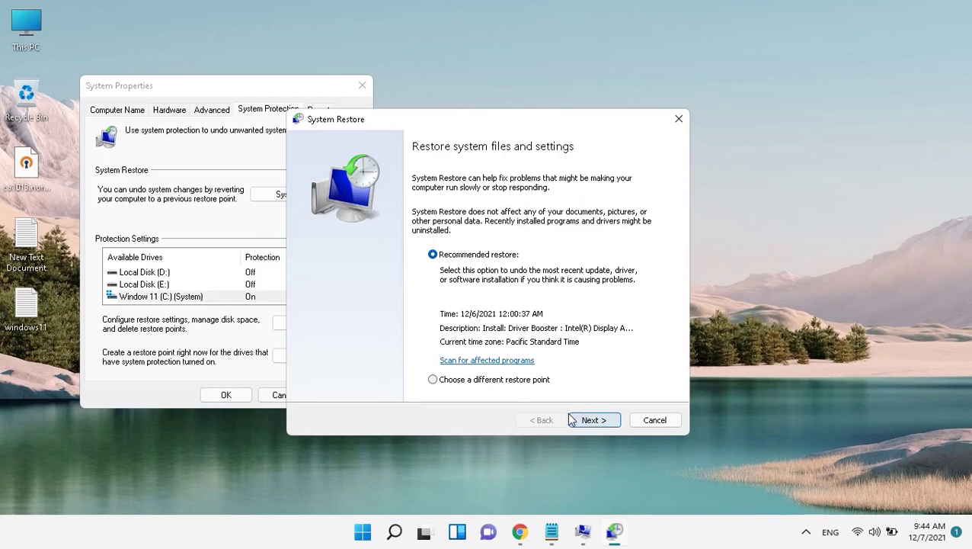
click(497, 379)
click(591, 420)
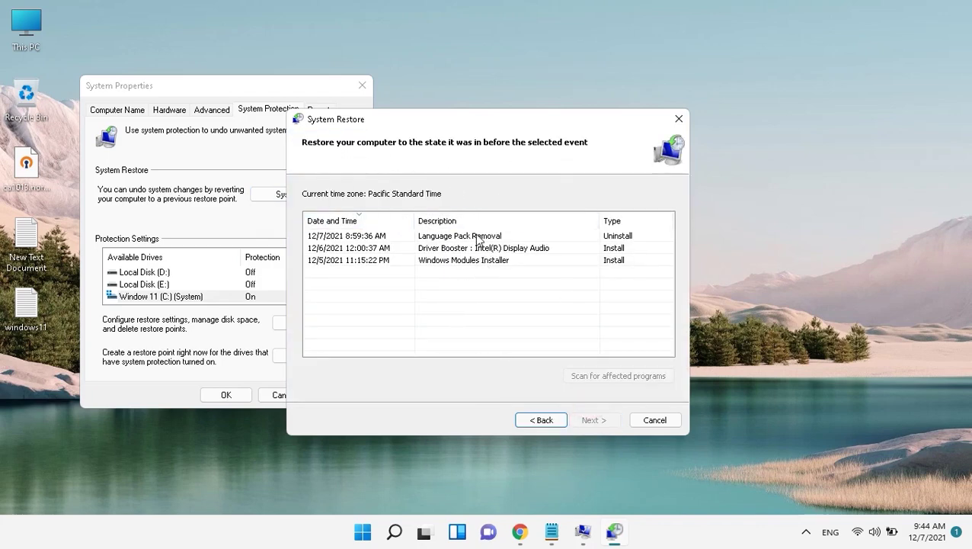
click(502, 261)
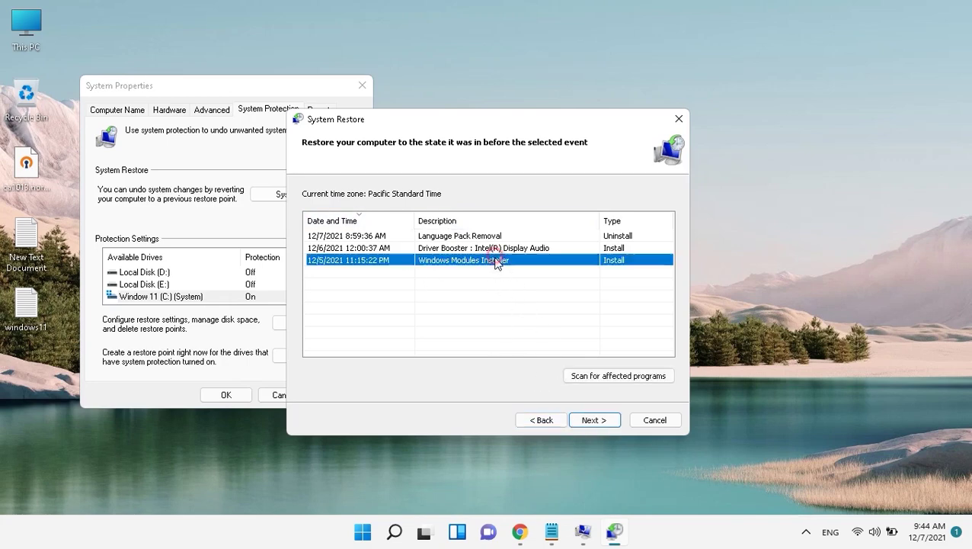
click(487, 248)
click(591, 420)
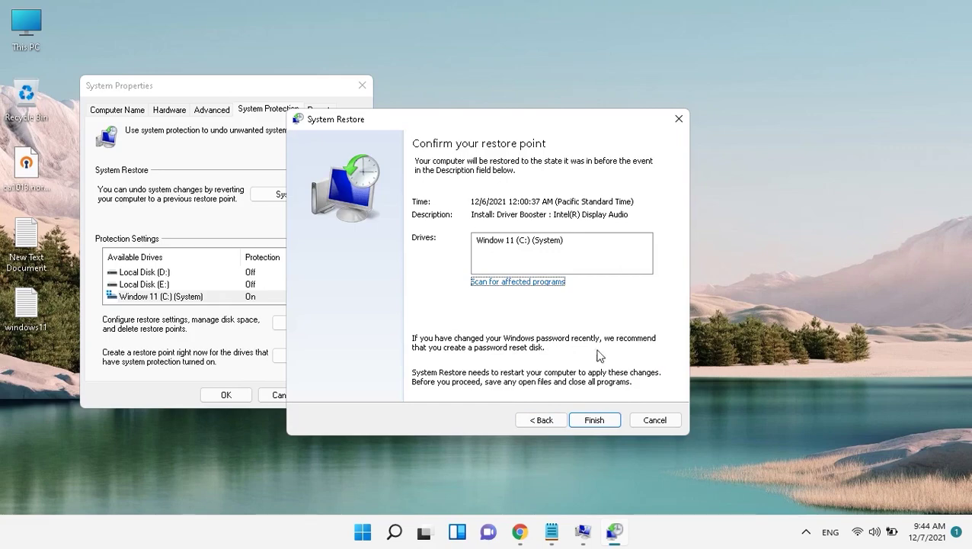
click(649, 420)
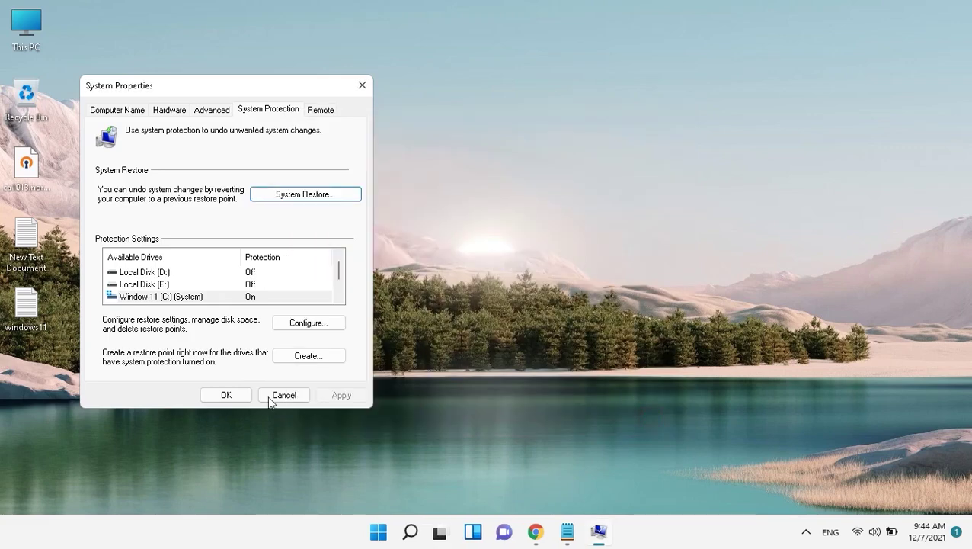
click(246, 397)
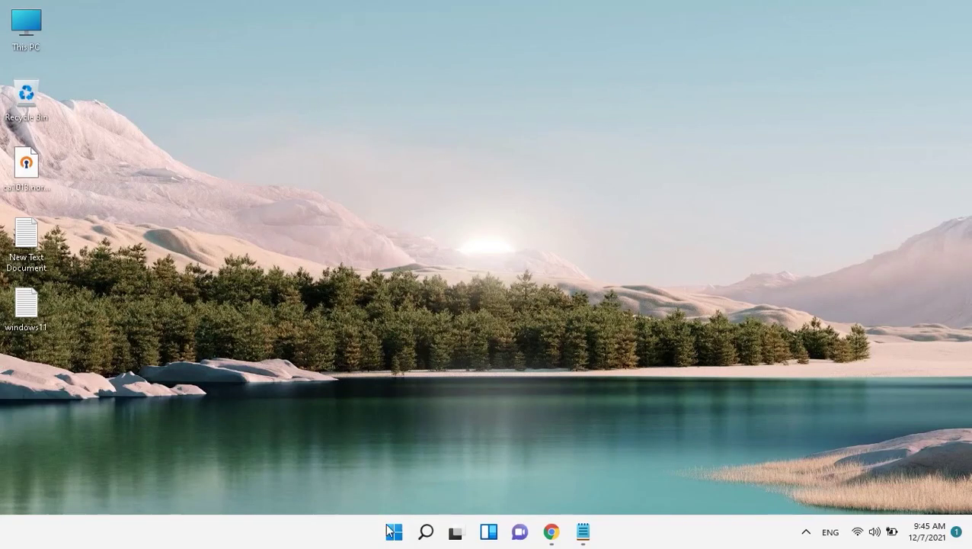
click(394, 531)
Step: In System Configuration's Services, hide Microsoft services, disable all others, apply, and skip restarting
text(sy)
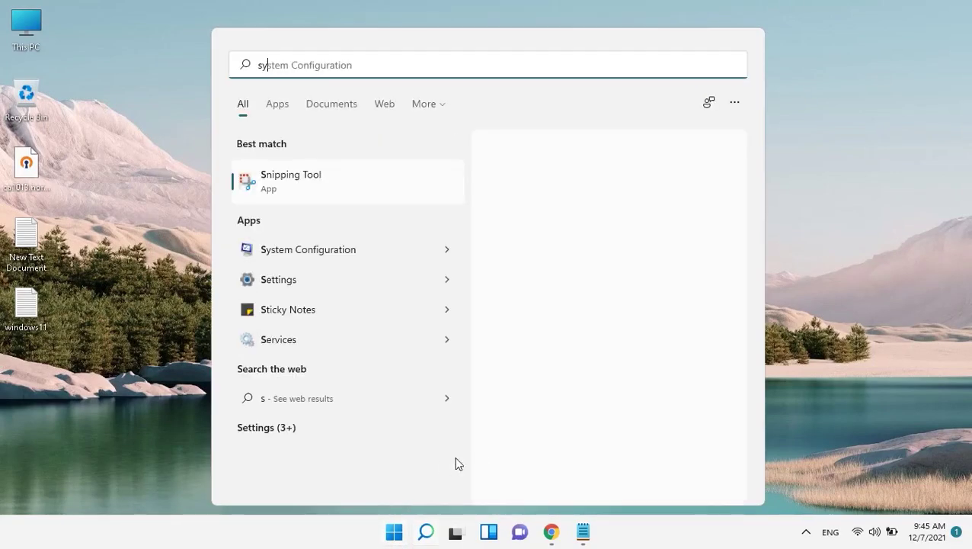
text(ste)
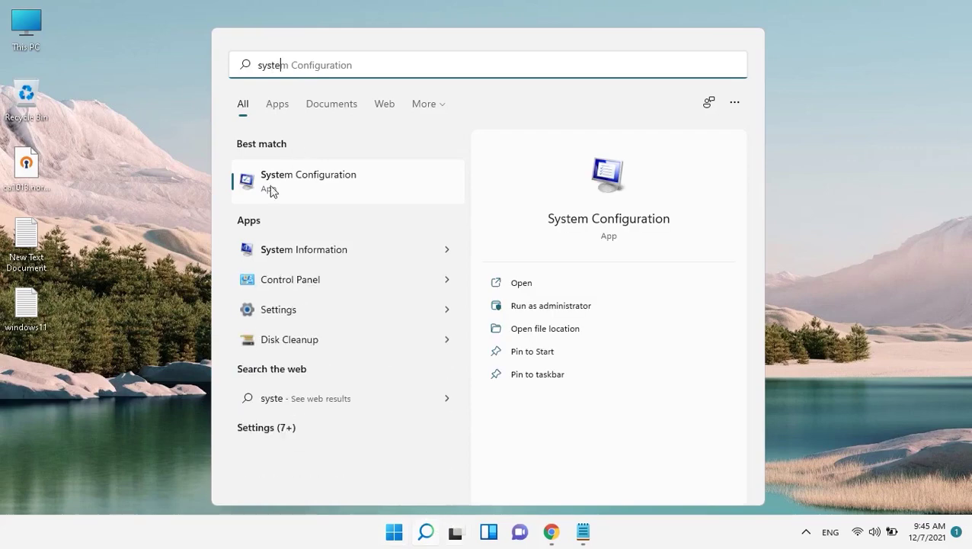
click(328, 183)
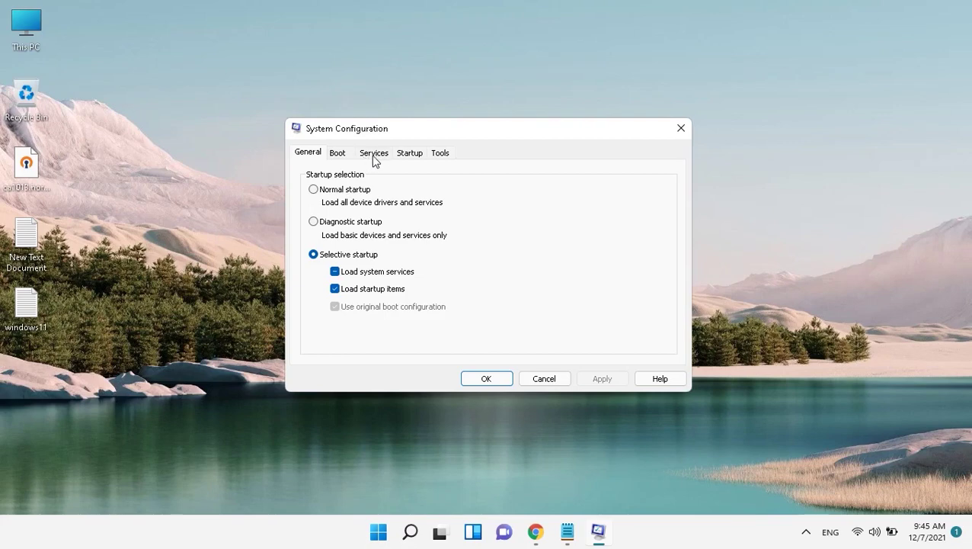
click(371, 153)
click(340, 355)
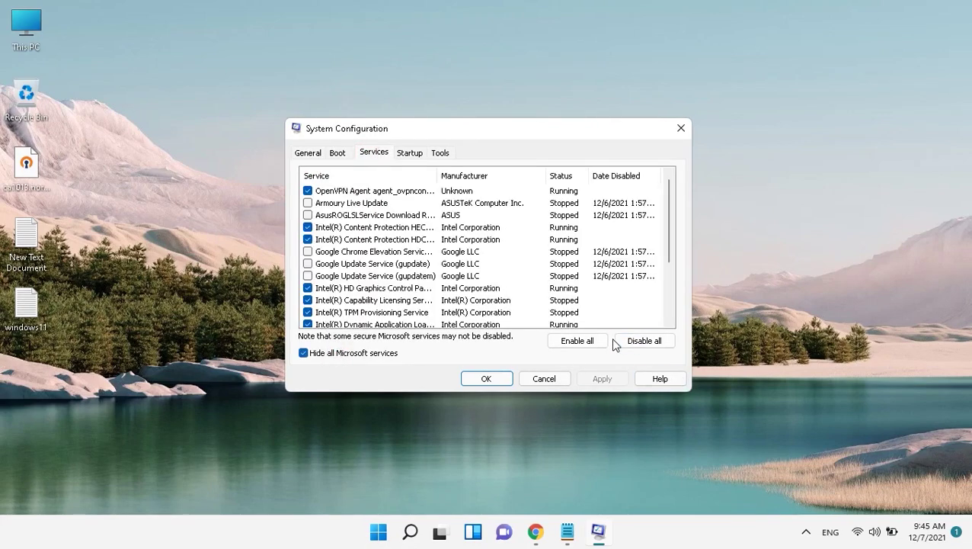
click(638, 341)
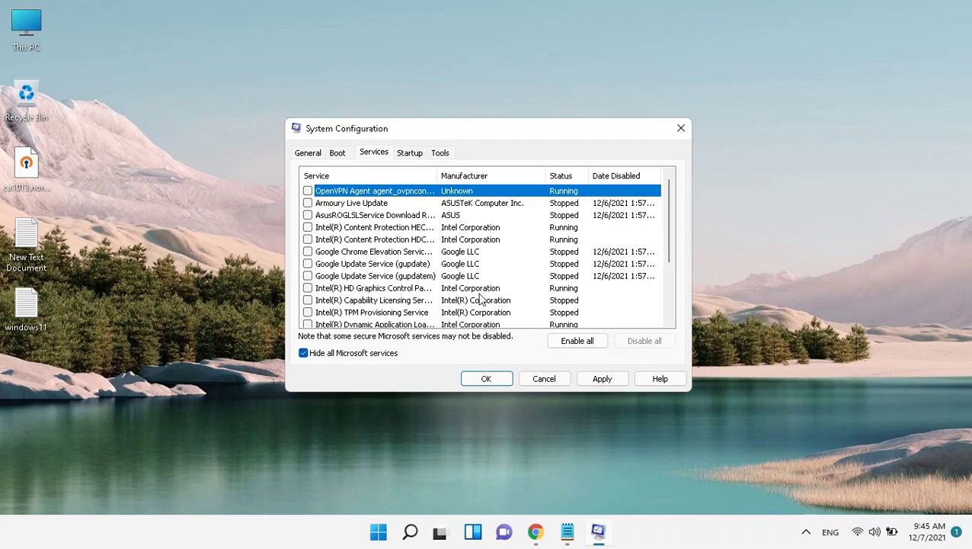
click(602, 379)
click(487, 373)
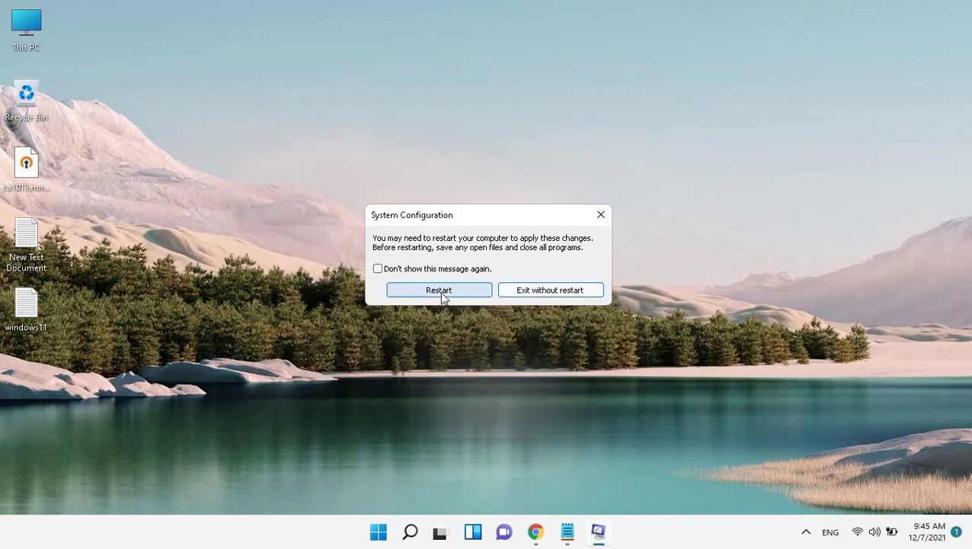
click(602, 215)
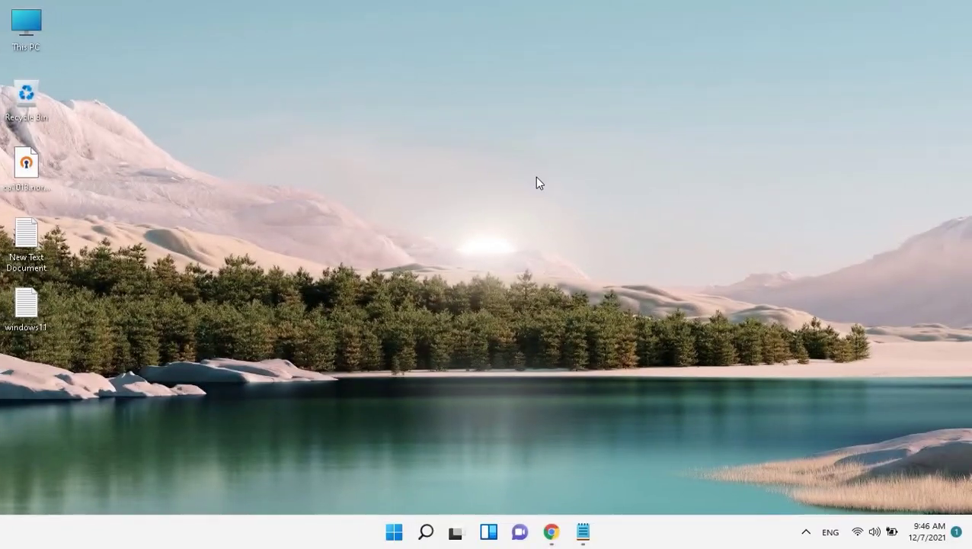
Step: Use Win+X quick links to start Windows Terminal (Admin) PowerShell
key(super)
key(super)
key(super+x)
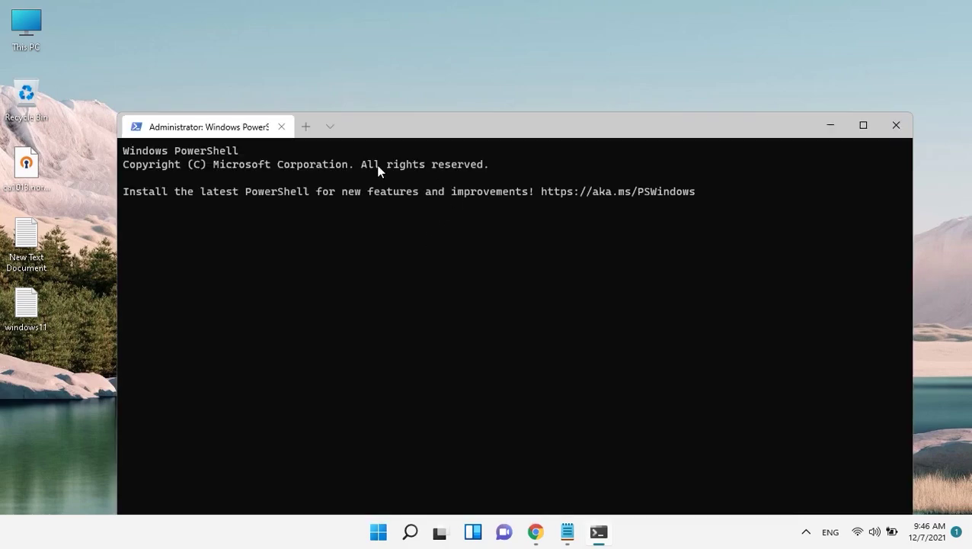
Step: Run the pasted Add-AppxPackage -Register command for ImmersiveControlPanel's AppxManifest, then close PowerShell
drag(407, 131, 433, 73)
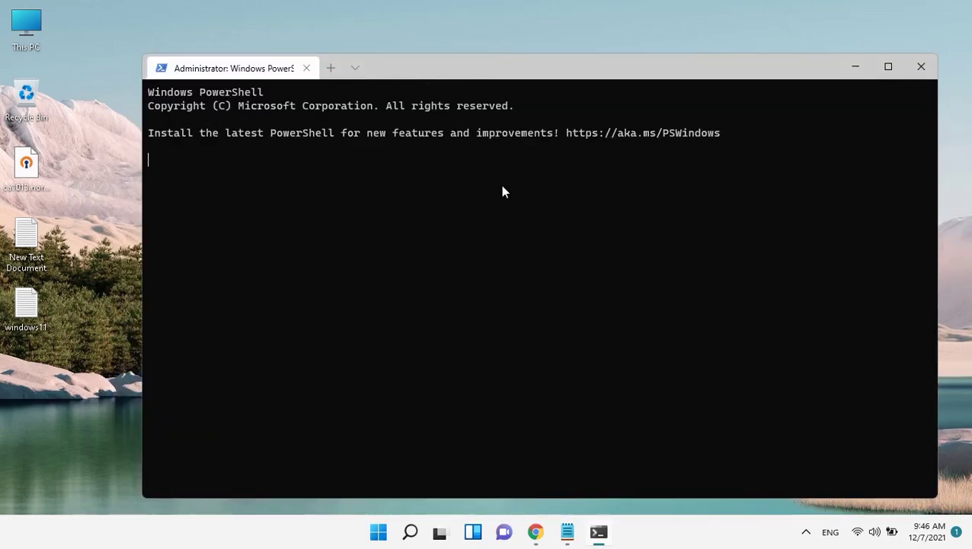
drag(226, 134, 762, 136)
click(537, 170)
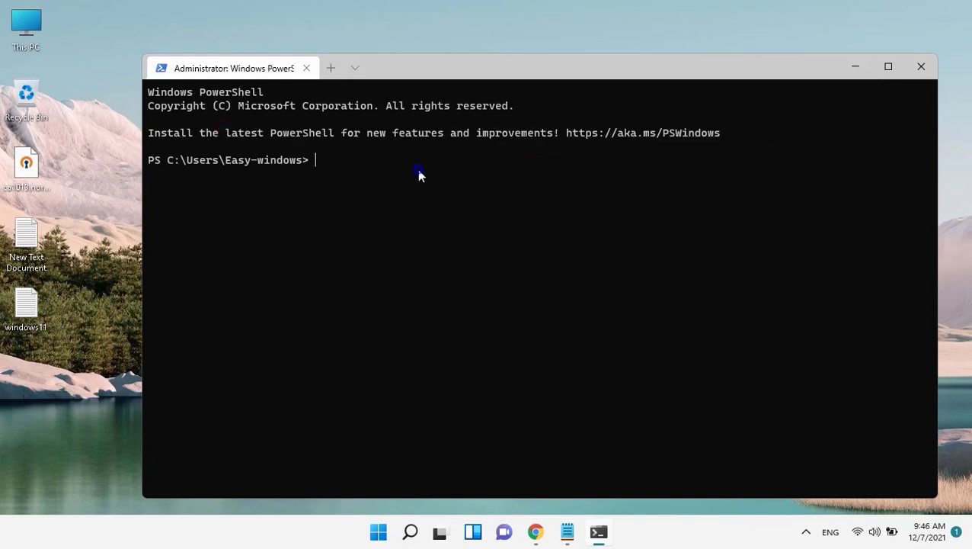
key(ctrl+v)
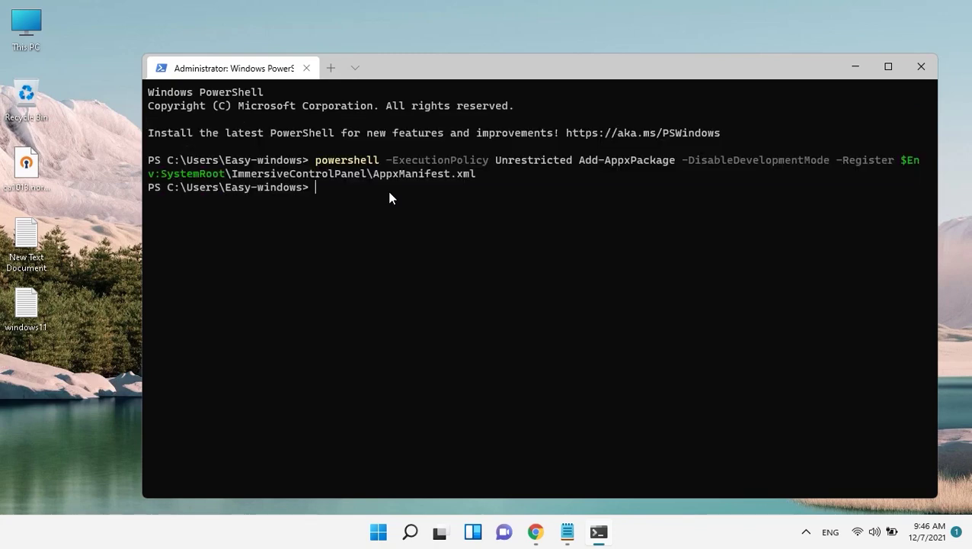
text(Done:))
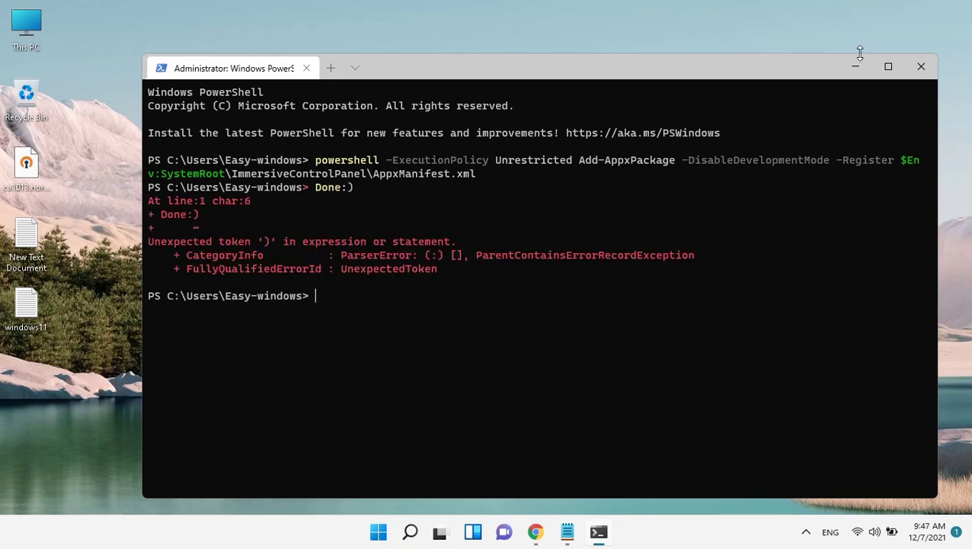
click(921, 66)
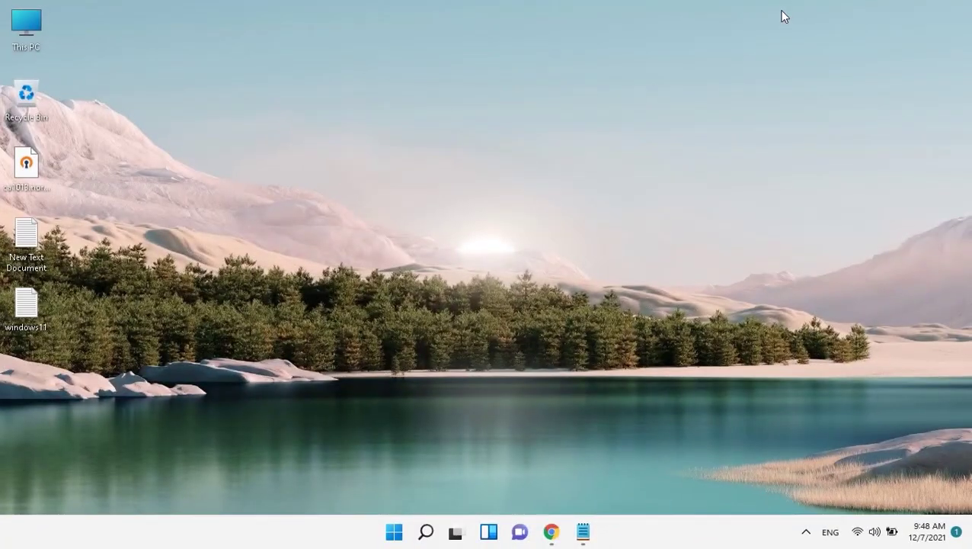
Step: Search Start for 'ser' and launch Services
key(super)
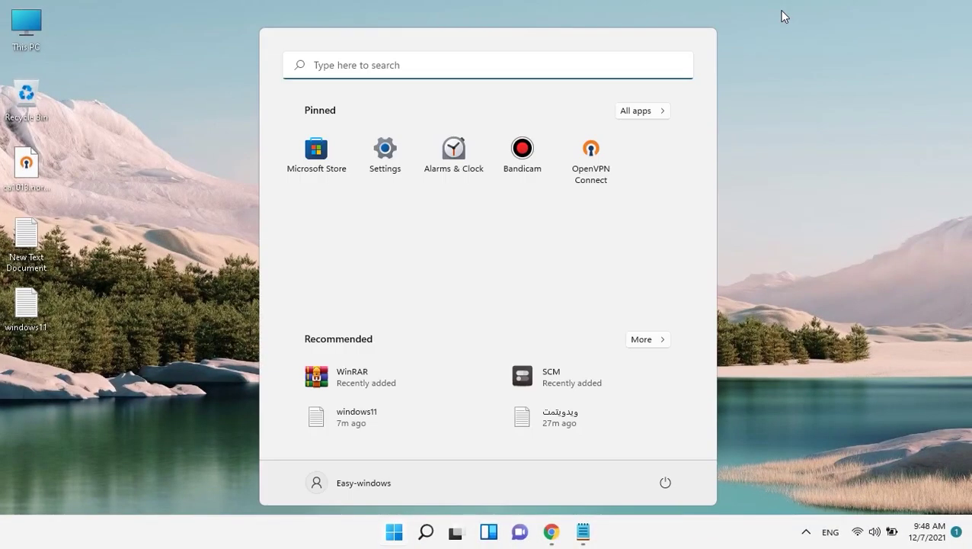
text(ser)
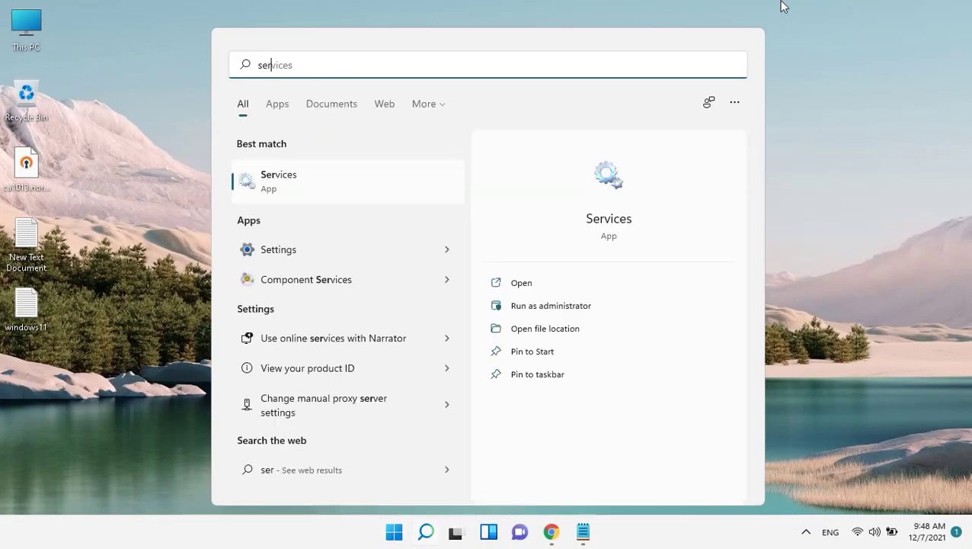
key(Return)
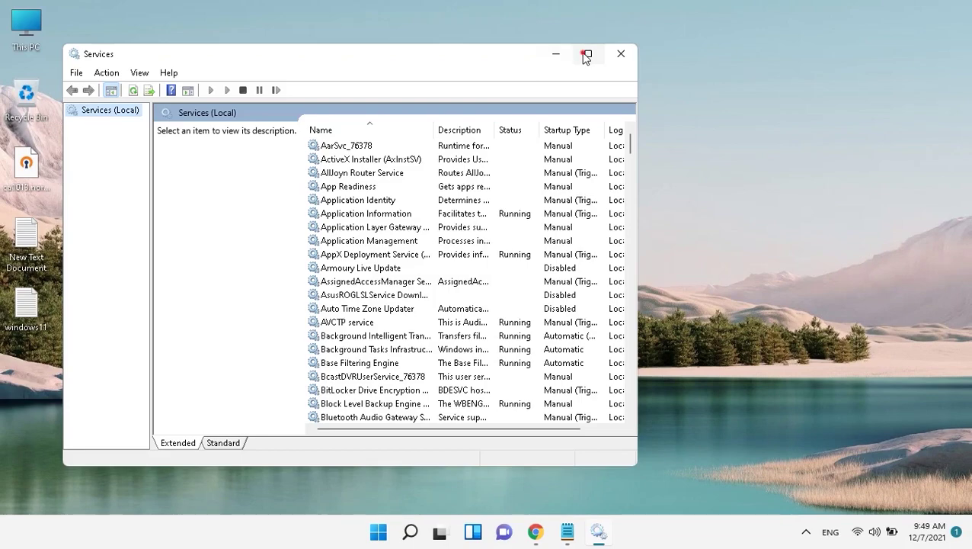
Step: Review Connected User Experiences and Telemetry properties, leaving startup Automatic, then close Services
click(588, 55)
click(289, 181)
key(c)
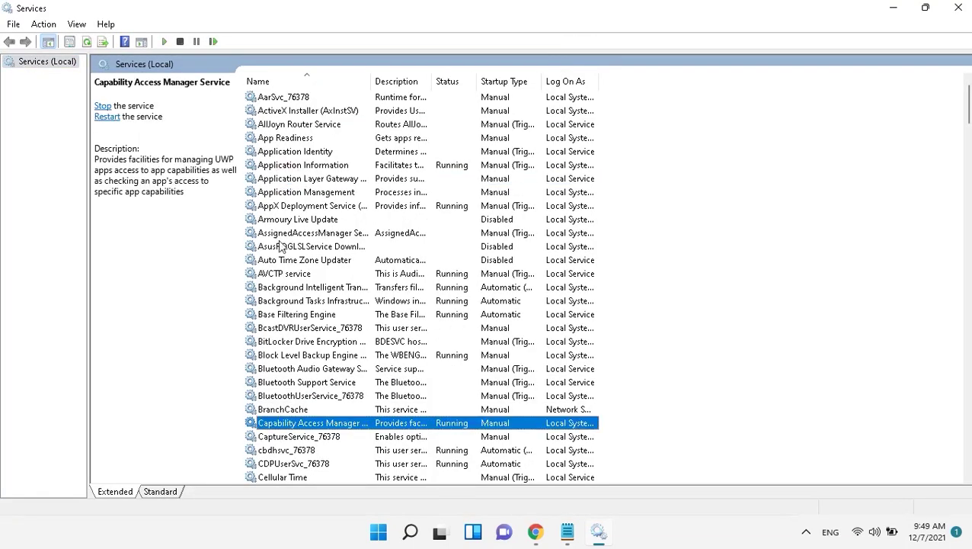
scroll(353, 433, down, 3)
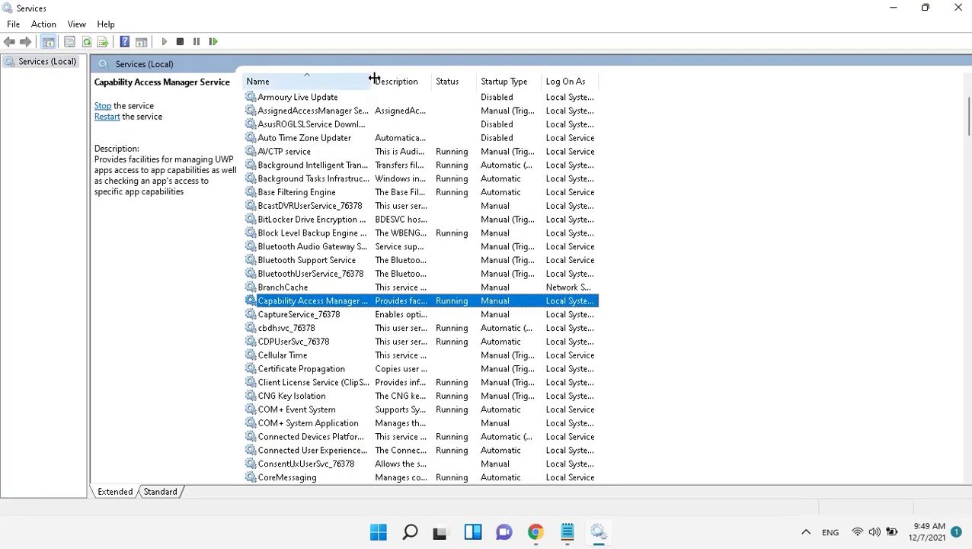
drag(371, 80, 542, 80)
scroll(392, 366, down, 3)
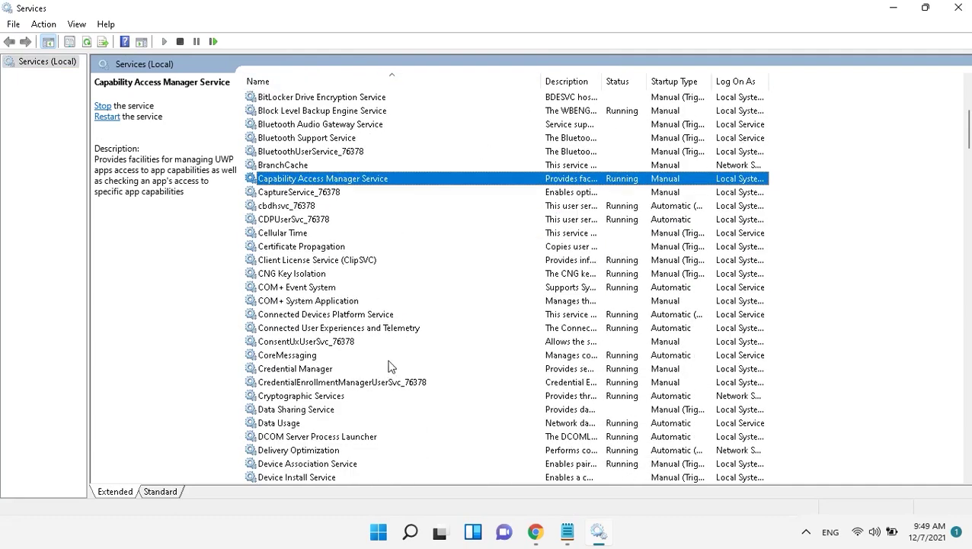
click(298, 328)
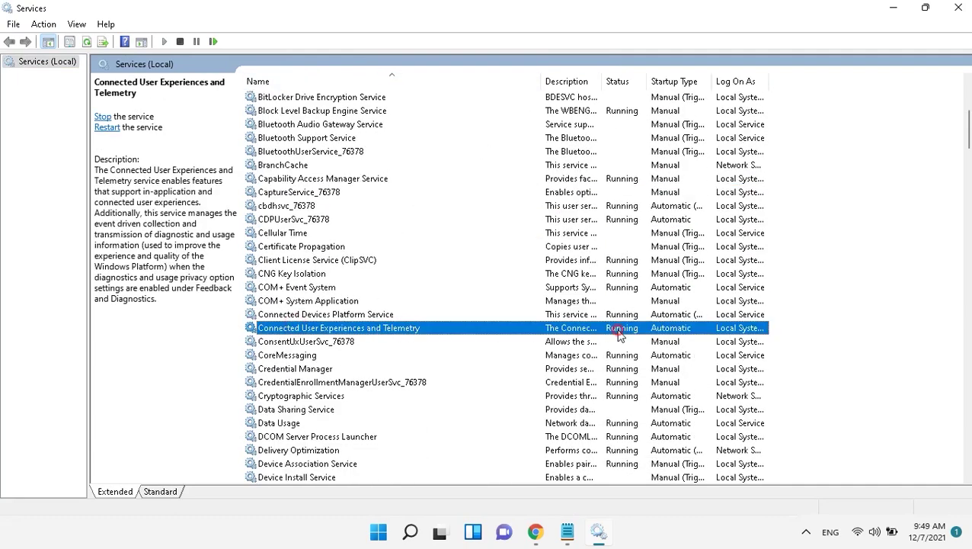
double_click(621, 333)
click(471, 248)
click(478, 248)
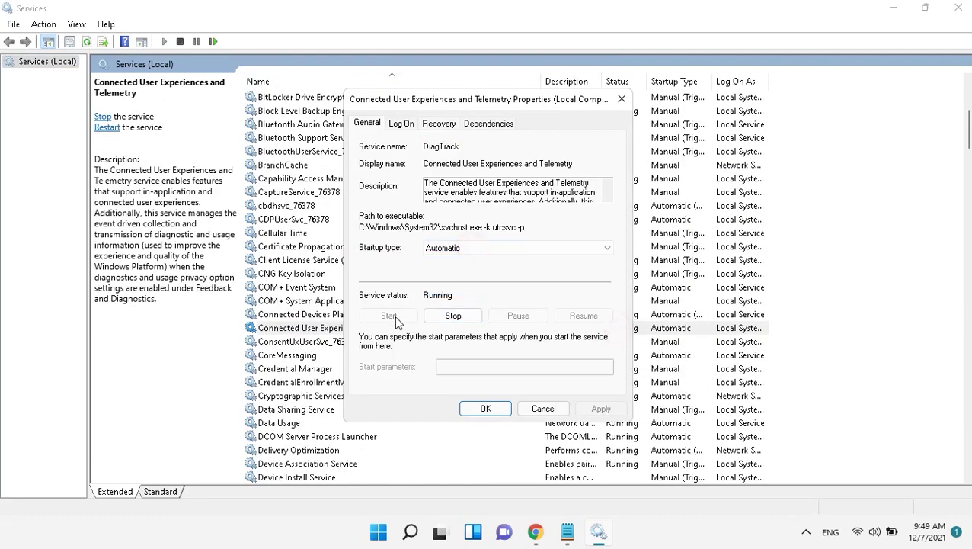
click(485, 408)
click(958, 7)
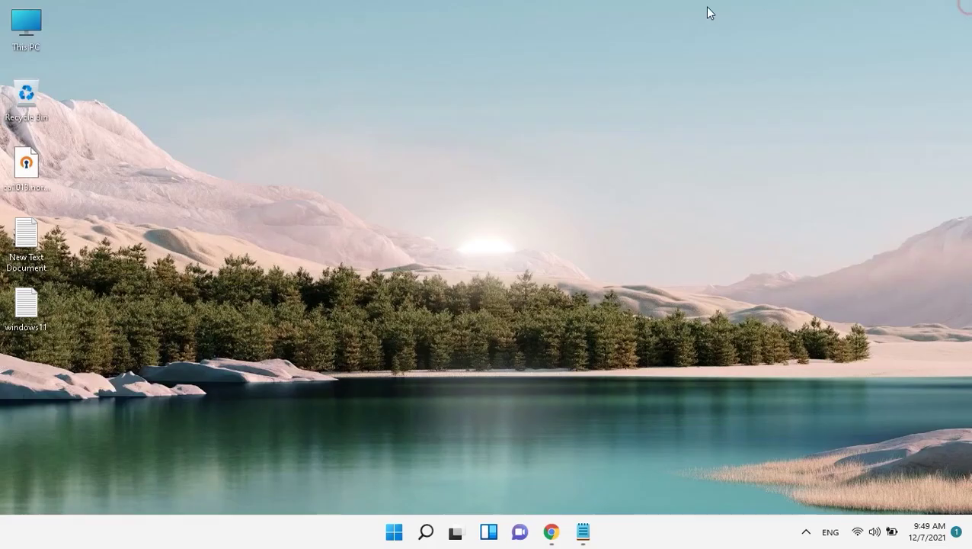